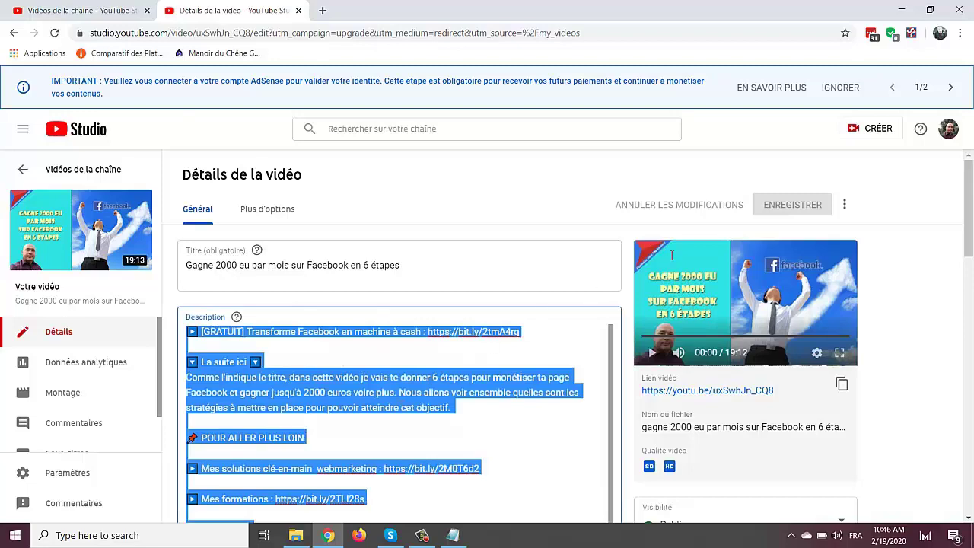
# Paste the description copied from the earlier video into the description of the new video upload
pyautogui.moveTo(963, 195)
pyautogui.mouseDown()
pyautogui.moveTo(963, 250)
pyautogui.moveTo(962, 196)
pyautogui.mouseUp()
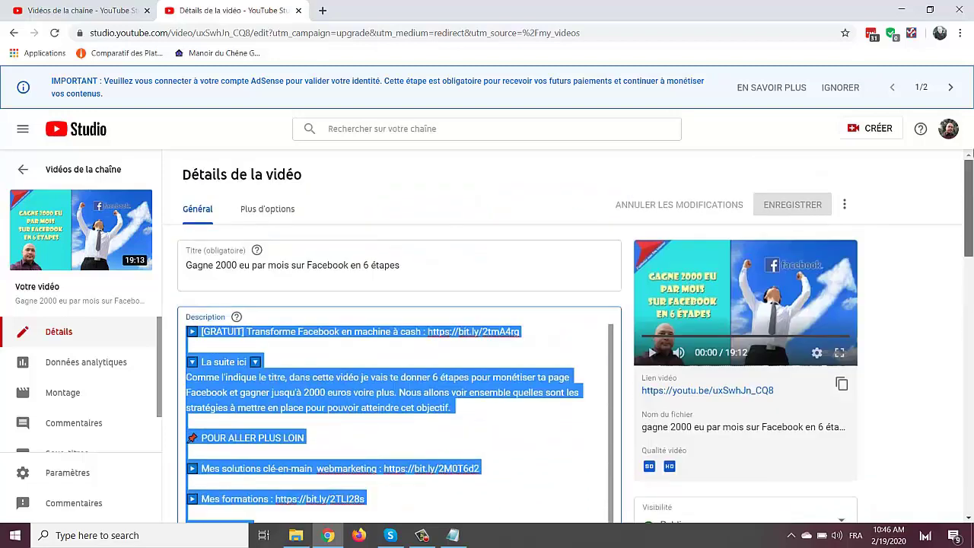
pyautogui.click(77, 10)
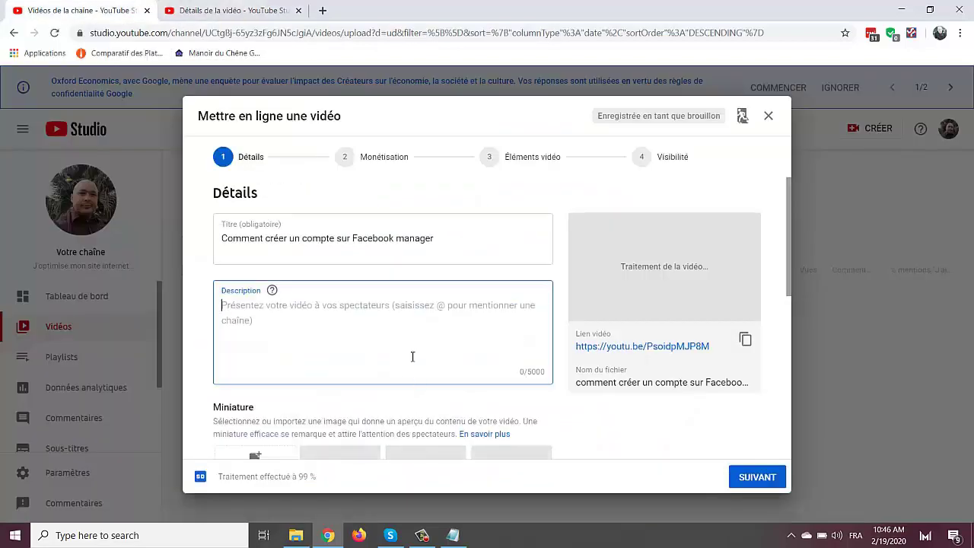
pyautogui.hotkey('ctrl', 'v')
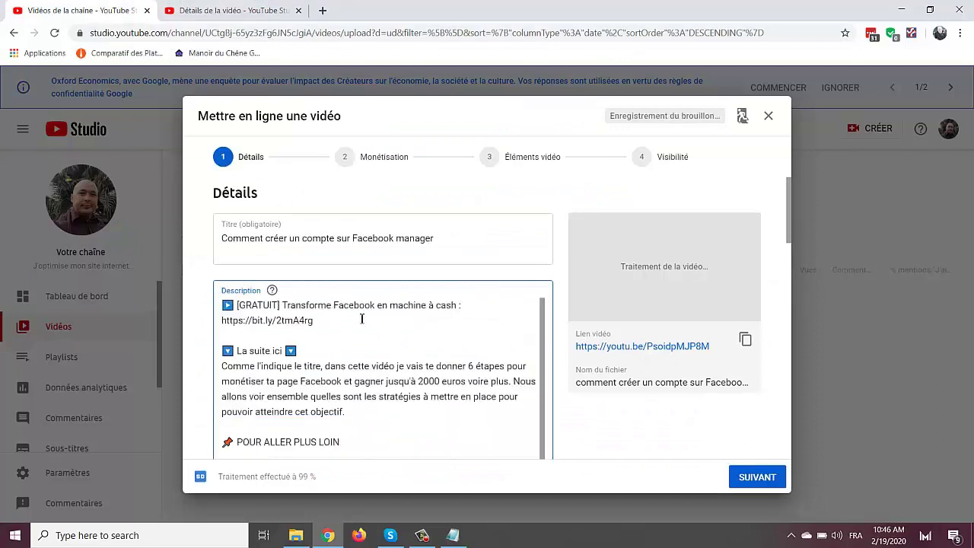
pyautogui.moveTo(713, 347); pyautogui.dragTo(573, 350)
pyautogui.hotkey('ctrl', 'c')
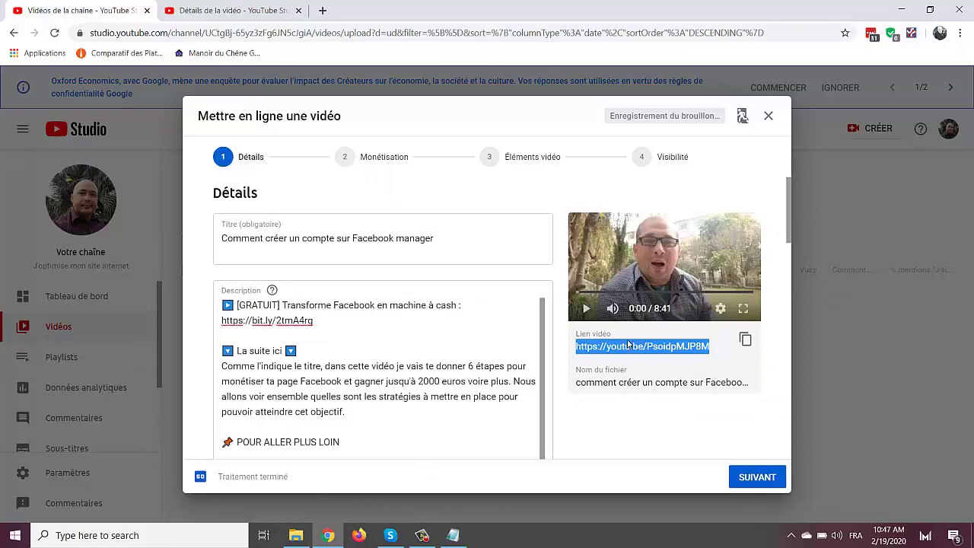
pyautogui.moveTo(787, 275); pyautogui.dragTo(770, 378)
pyautogui.scroll(2, 770, 378)
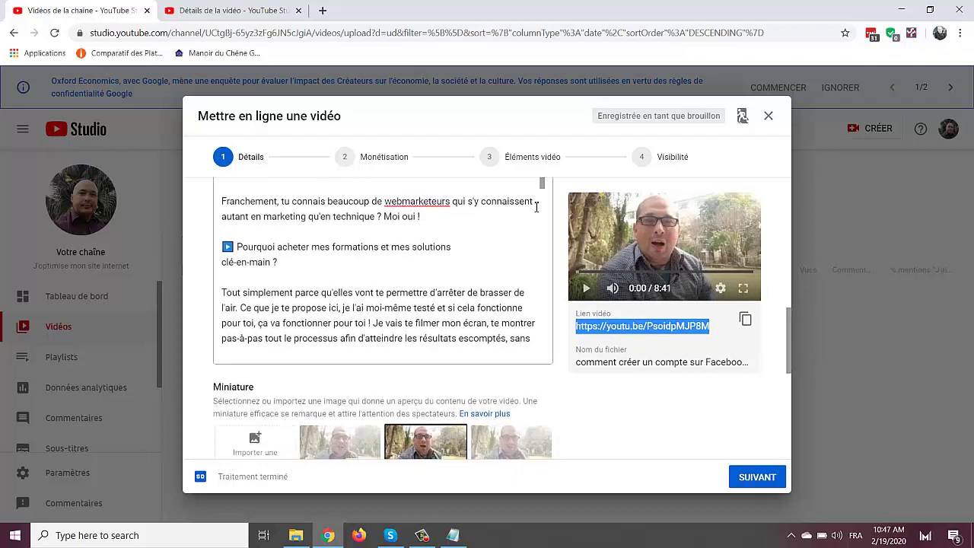
pyautogui.scroll(-5, 418, 351)
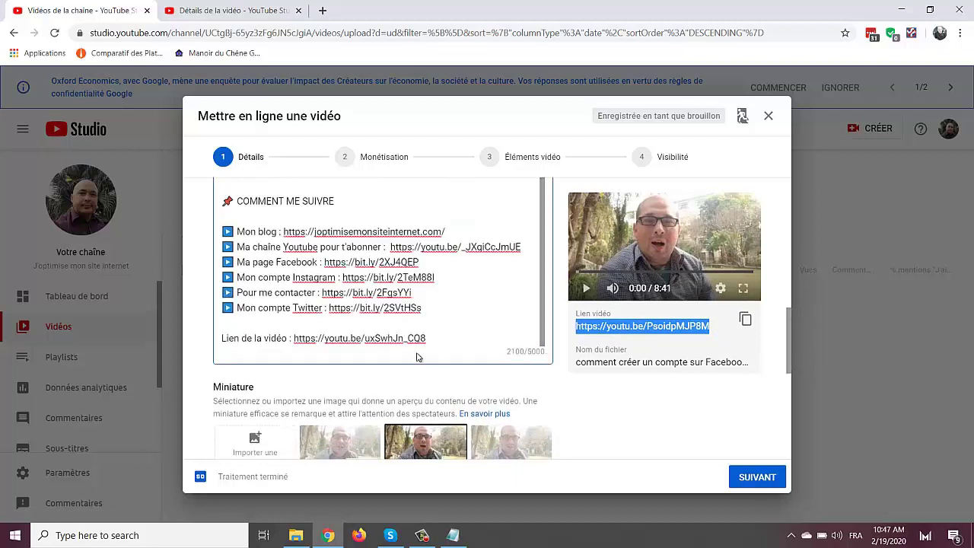
pyautogui.moveTo(438, 338); pyautogui.dragTo(308, 347)
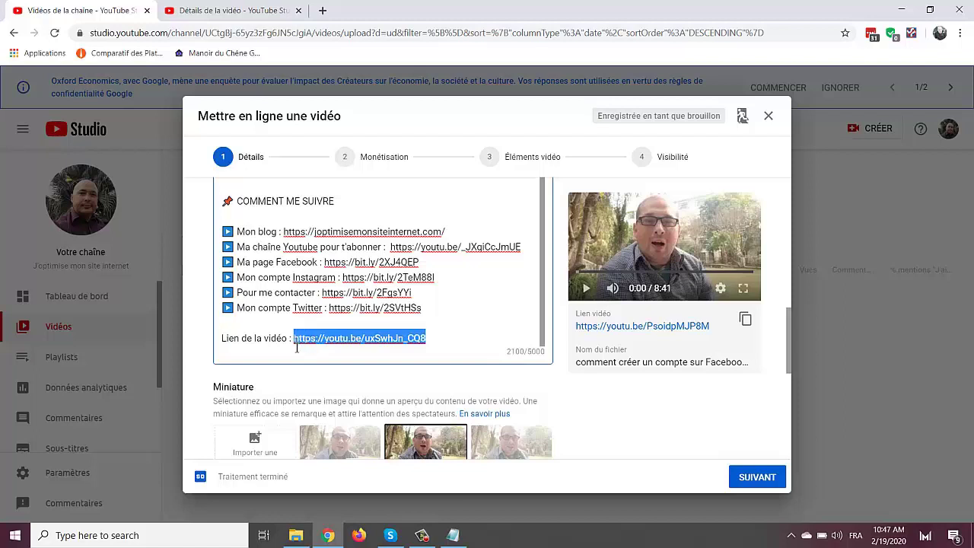
pyautogui.hotkey('ctrl', 'v')
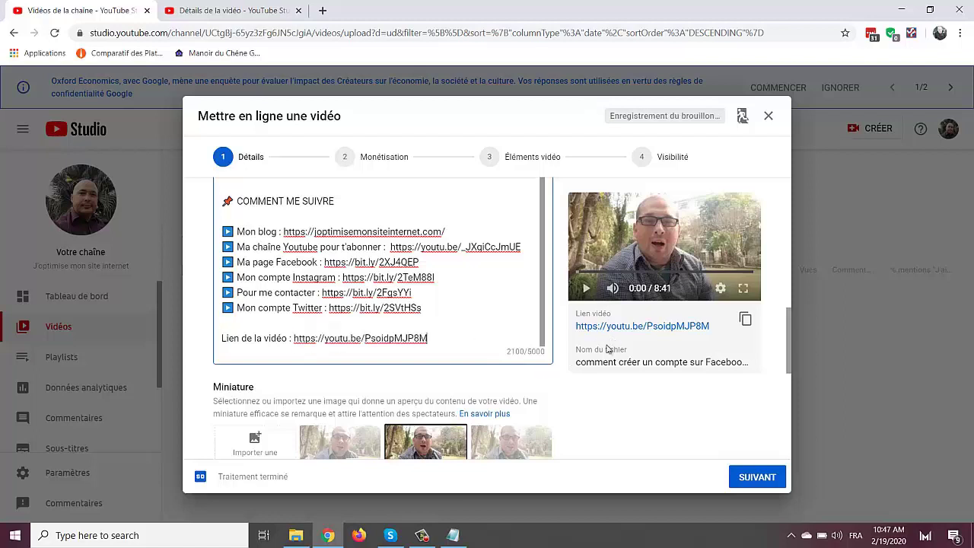
pyautogui.moveTo(787, 358); pyautogui.dragTo(754, 277)
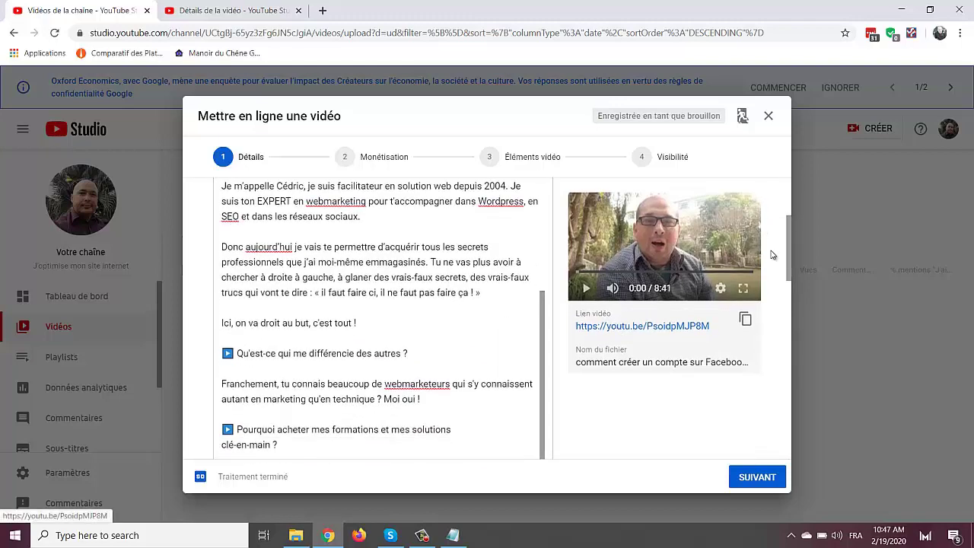
pyautogui.moveTo(789, 252)
pyautogui.mouseDown()
pyautogui.moveTo(786, 218)
pyautogui.moveTo(780, 262)
pyautogui.mouseUp()
pyautogui.scroll(-5, 542, 407)
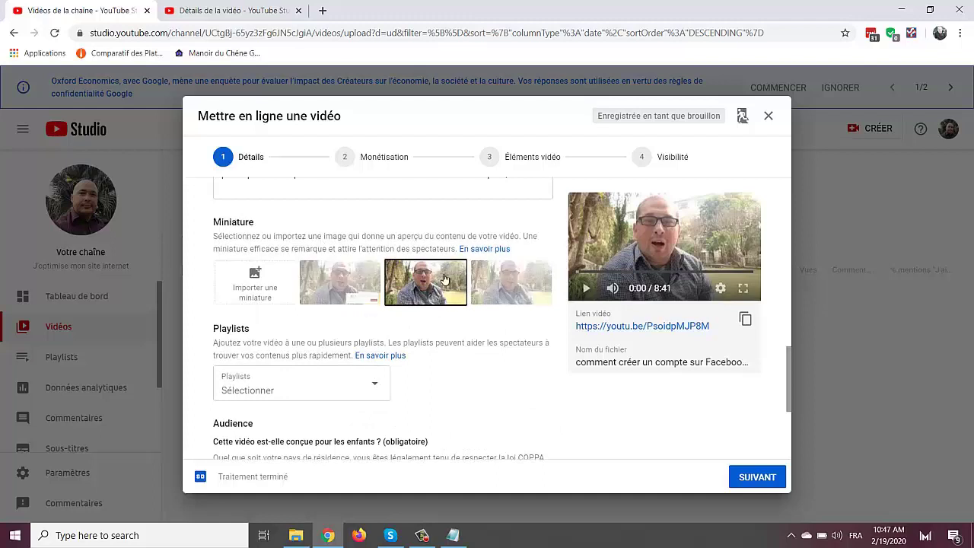
pyautogui.click(251, 290)
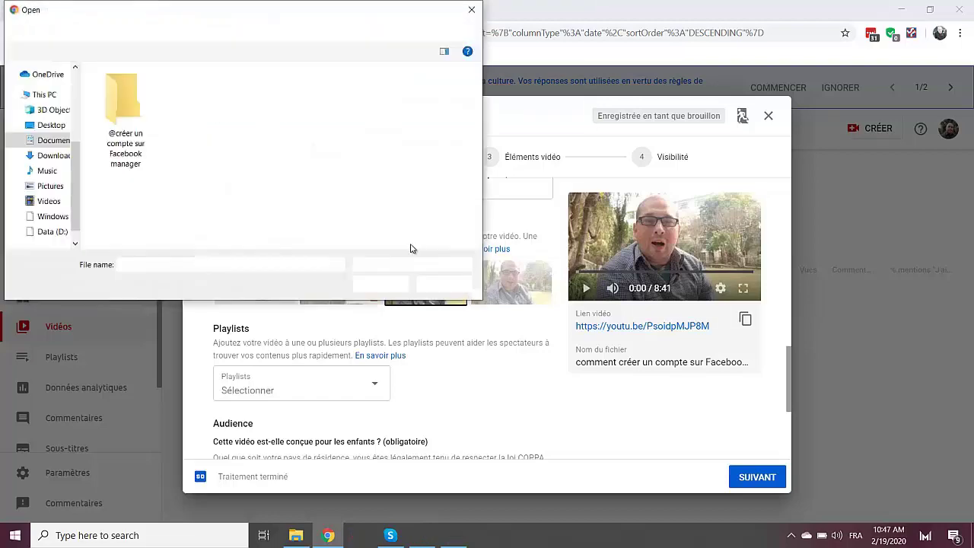
pyautogui.doubleClick(122, 103)
pyautogui.click(126, 106)
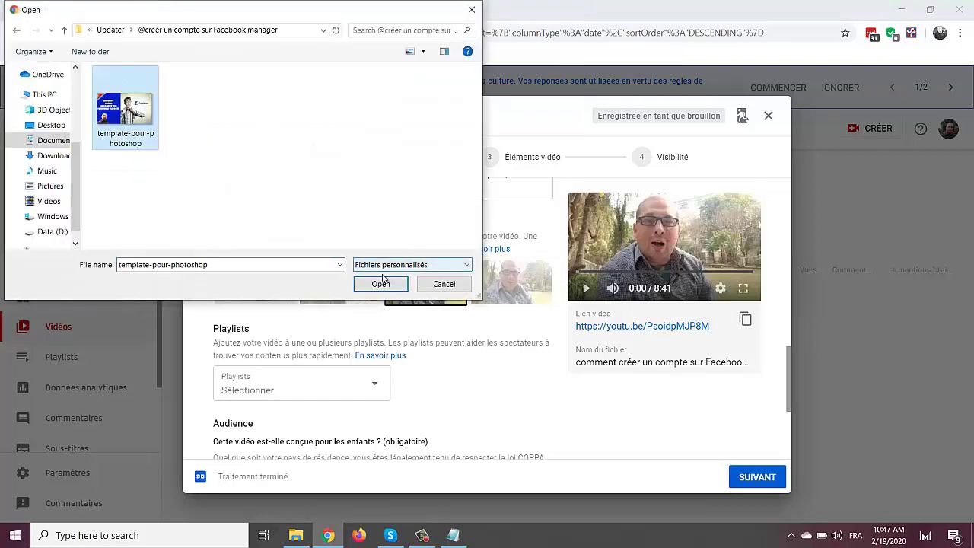
pyautogui.click(381, 284)
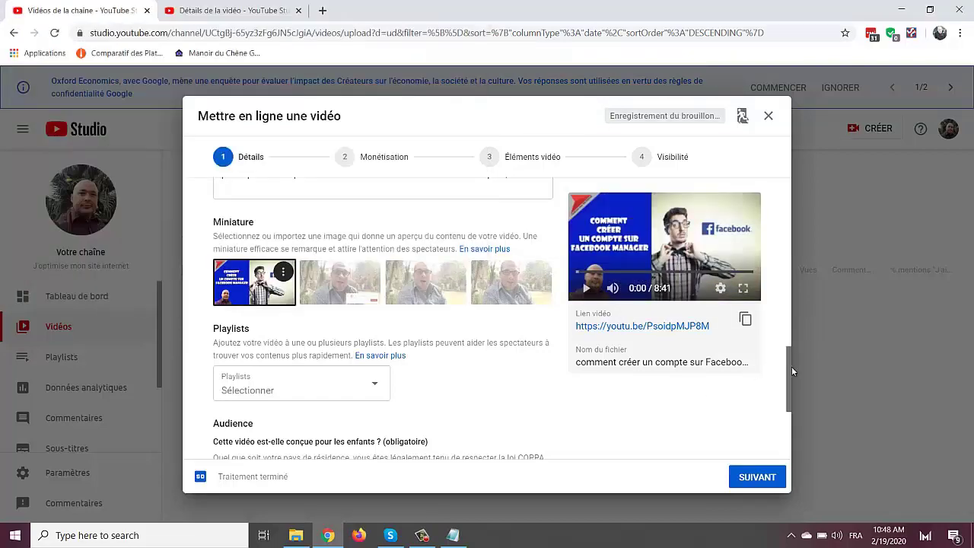
# Add the video to the playlist "Les astuces Facebook"
pyautogui.scroll(-2, 788, 394)
pyautogui.click(278, 222)
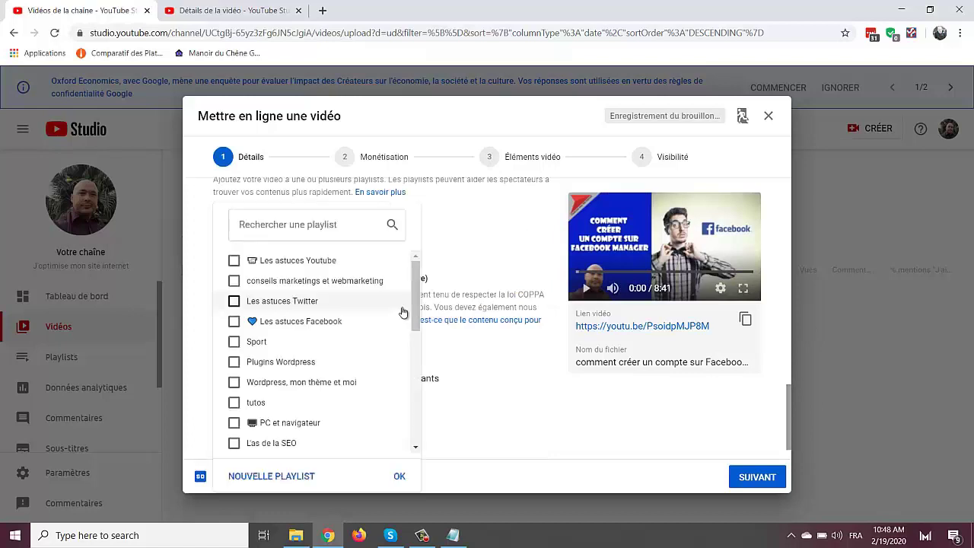
pyautogui.click(234, 322)
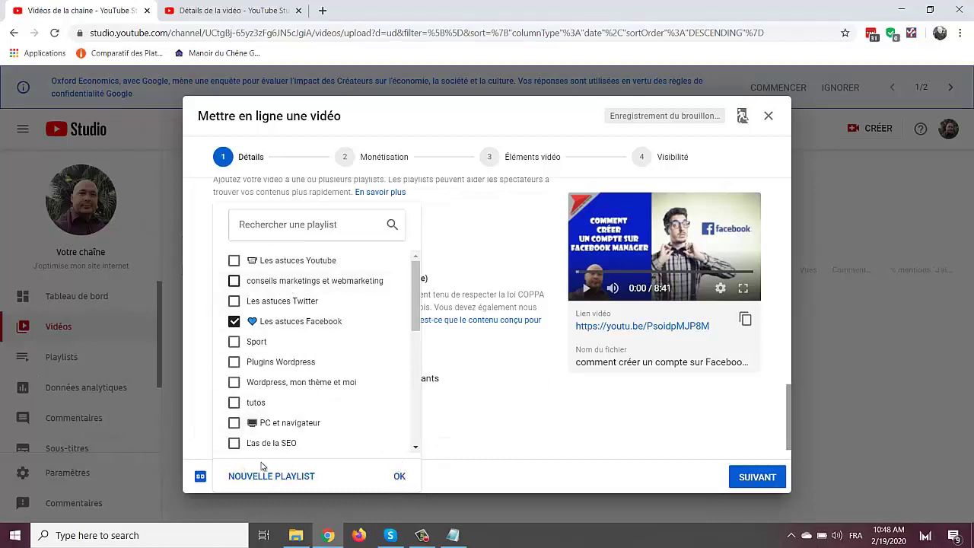
pyautogui.click(406, 481)
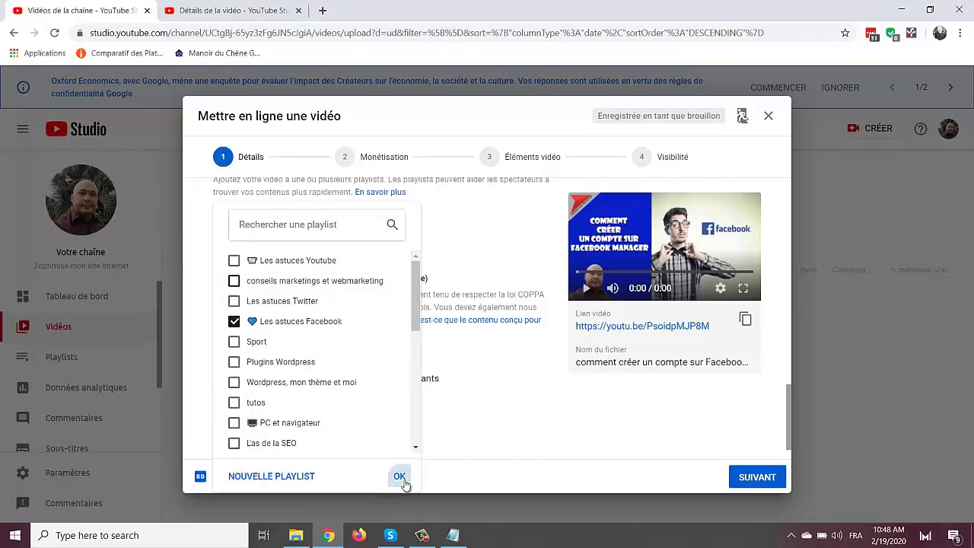
# Copy the comma-separated tag list from the tags file in Notepad and paste it into the video's tags in Chrome
pyautogui.scroll(-1, 306, 402)
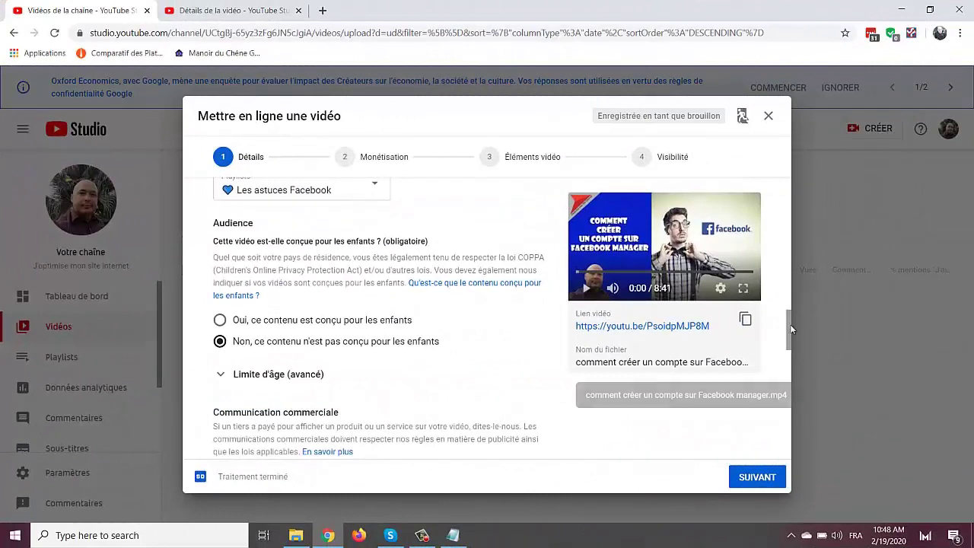
pyautogui.moveTo(789, 320); pyautogui.dragTo(790, 358)
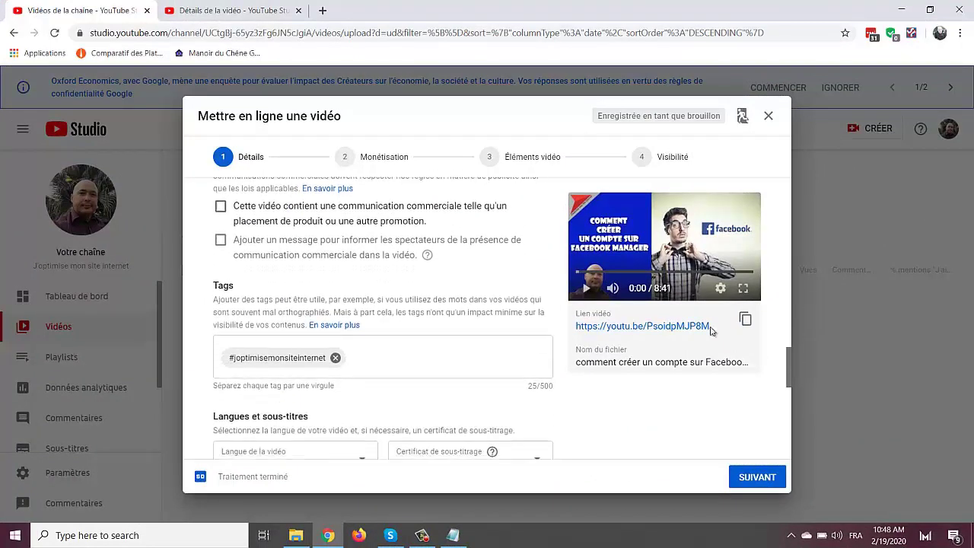
pyautogui.click(386, 368)
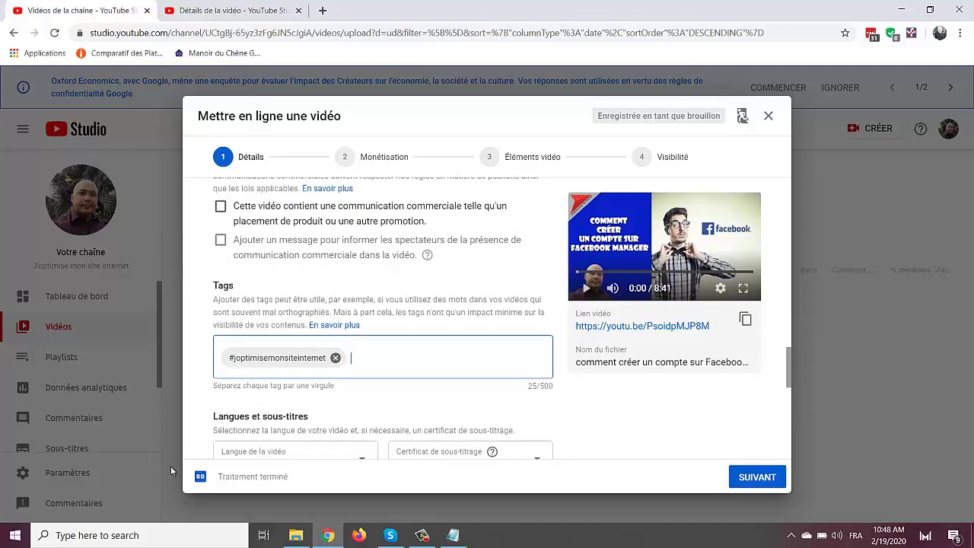
pyautogui.click(455, 536)
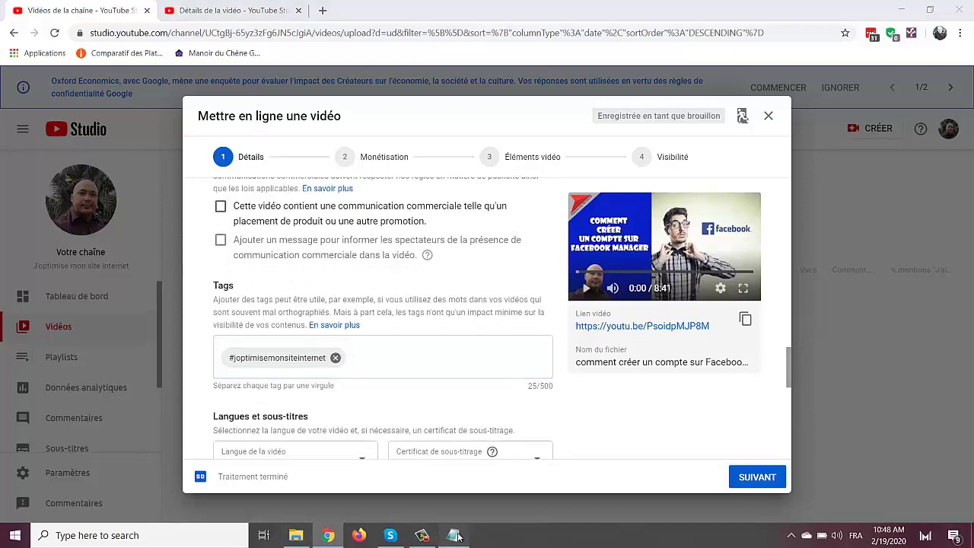
pyautogui.click(565, 152)
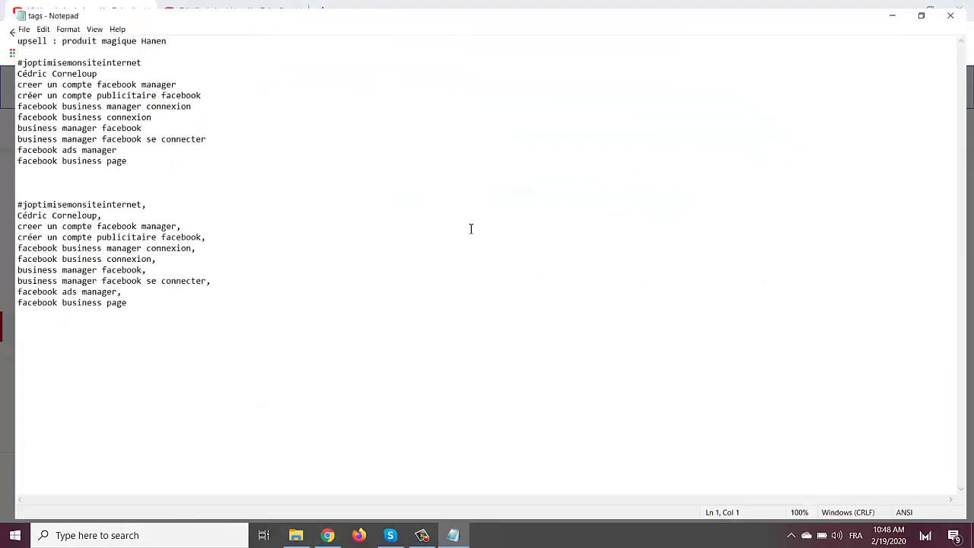
pyautogui.moveTo(524, 190); pyautogui.dragTo(274, 378)
pyautogui.hotkey('ctrl', 'c')
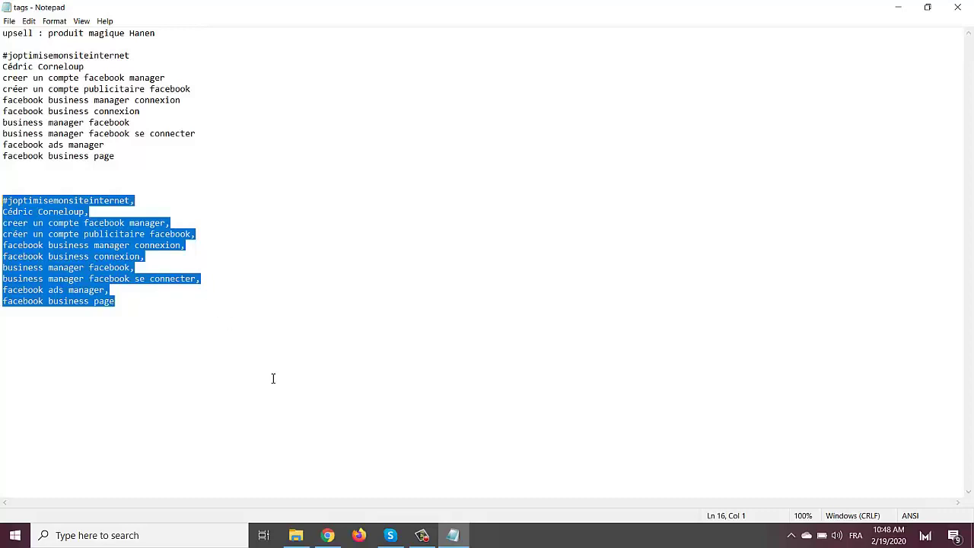
pyautogui.click(160, 191)
pyautogui.hotkey('alt', 'Tab')
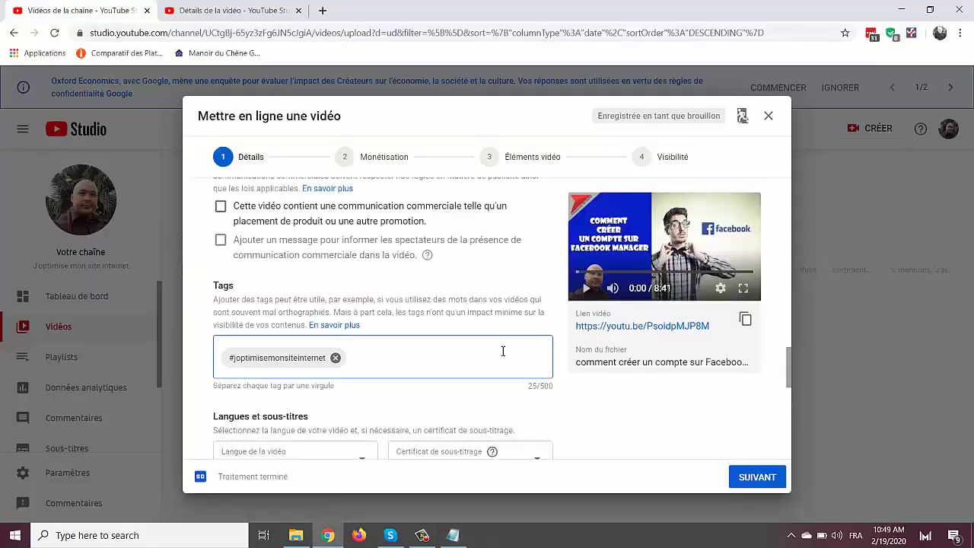
pyautogui.hotkey('ctrl', 'v')
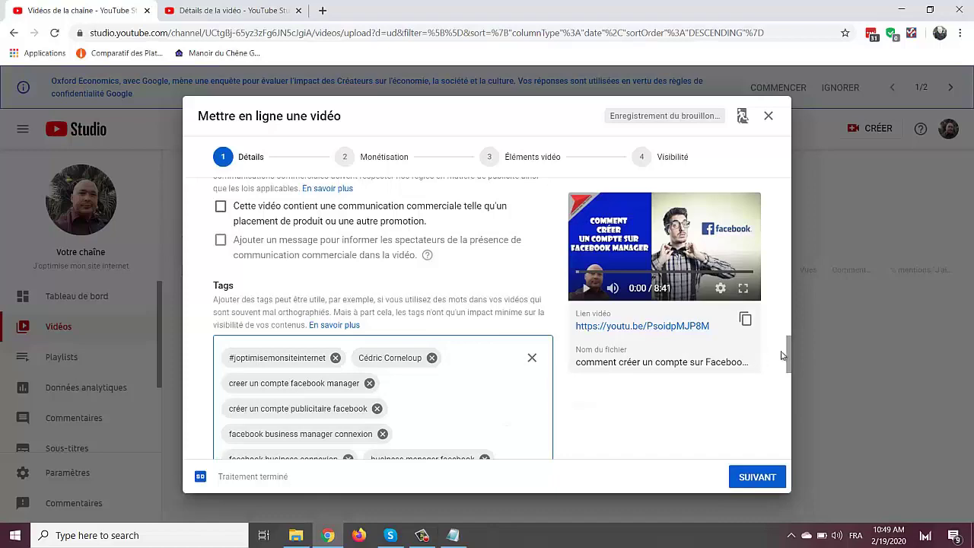
# Keep the remaining details and the monetisation settings as they are and continue to the video elements stage
pyautogui.moveTo(788, 359); pyautogui.dragTo(794, 426)
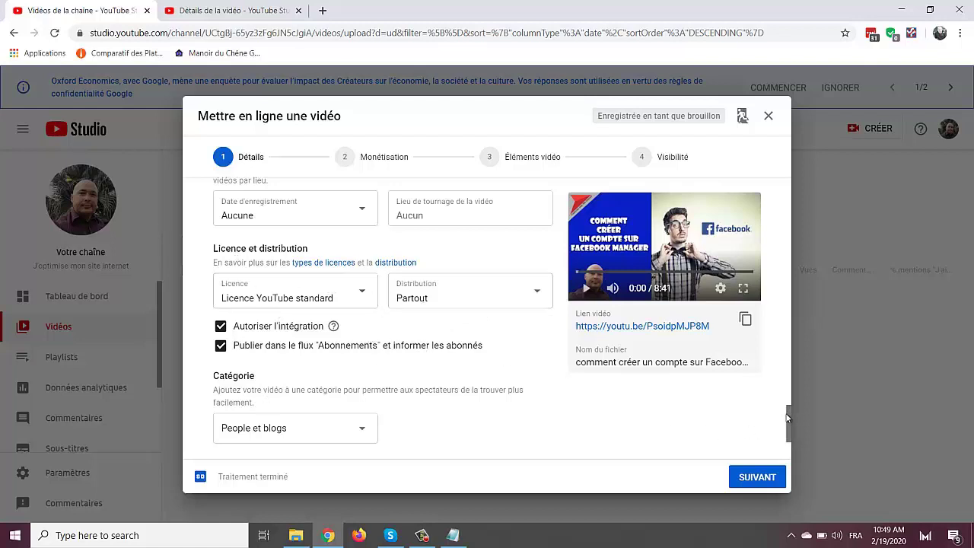
pyautogui.moveTo(789, 420); pyautogui.dragTo(793, 453)
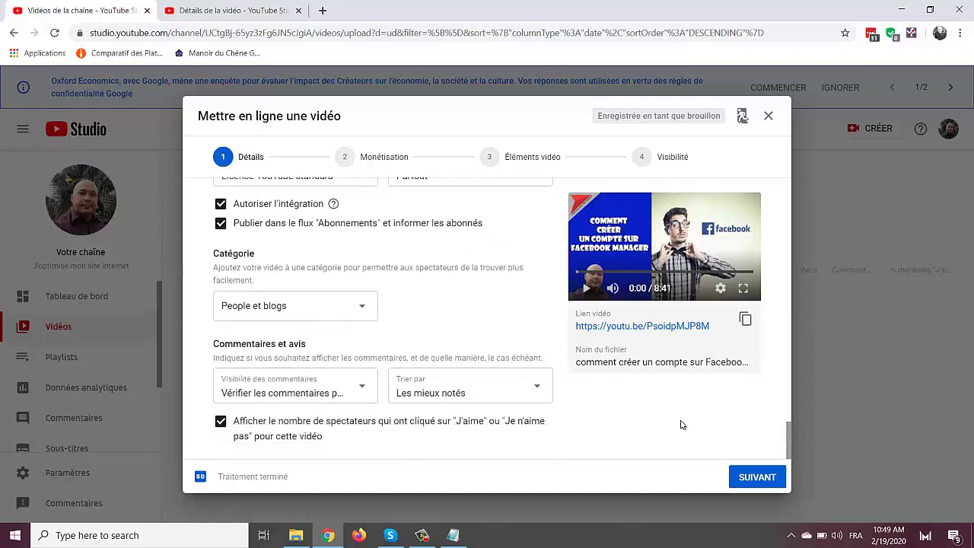
pyautogui.click(756, 477)
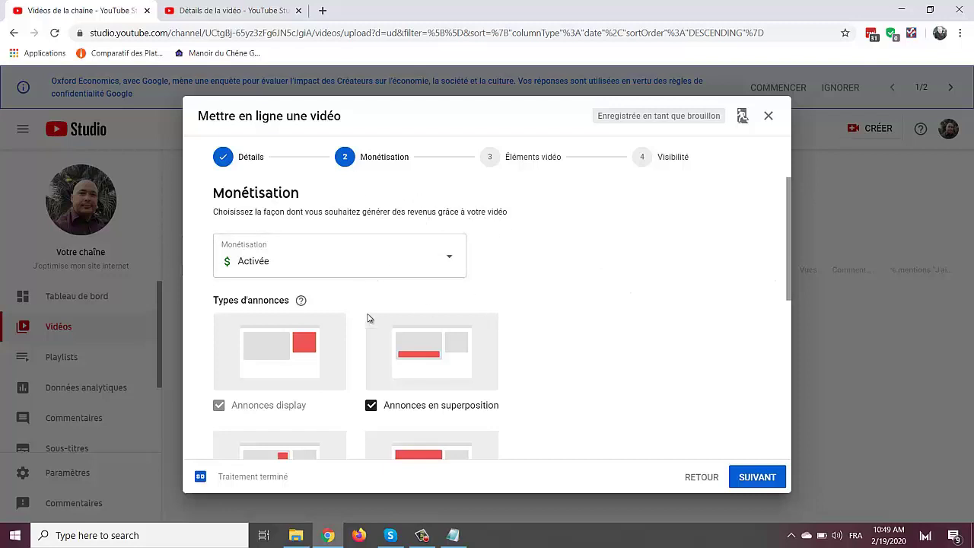
pyautogui.scroll(-5, 680, 370)
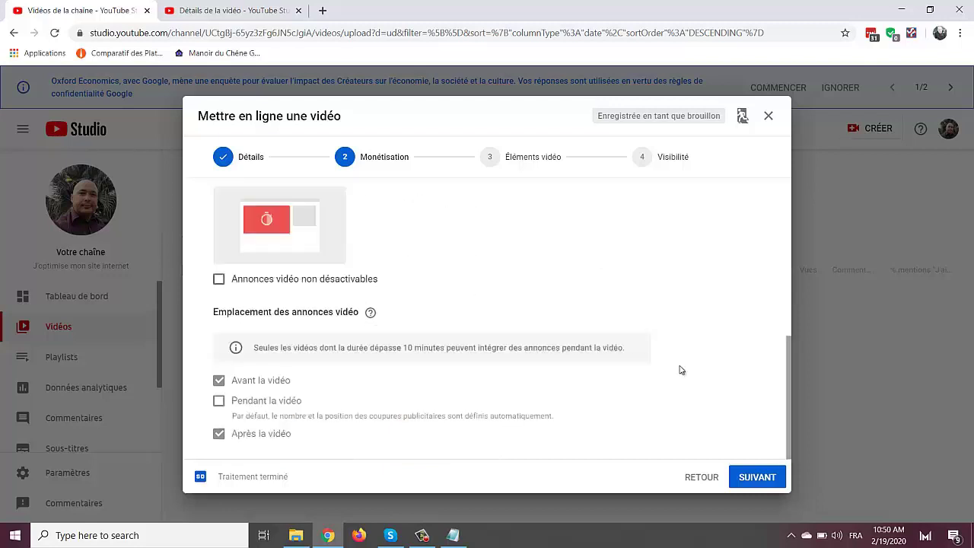
pyautogui.click(741, 483)
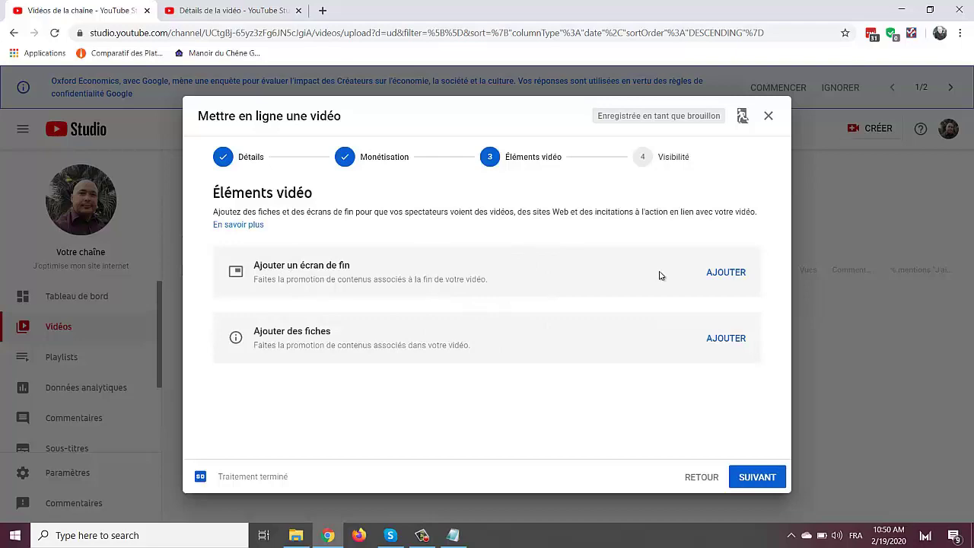
# Add an end screen from the template with two videos and one subscription, and start its elements at about 8:36
pyautogui.click(724, 273)
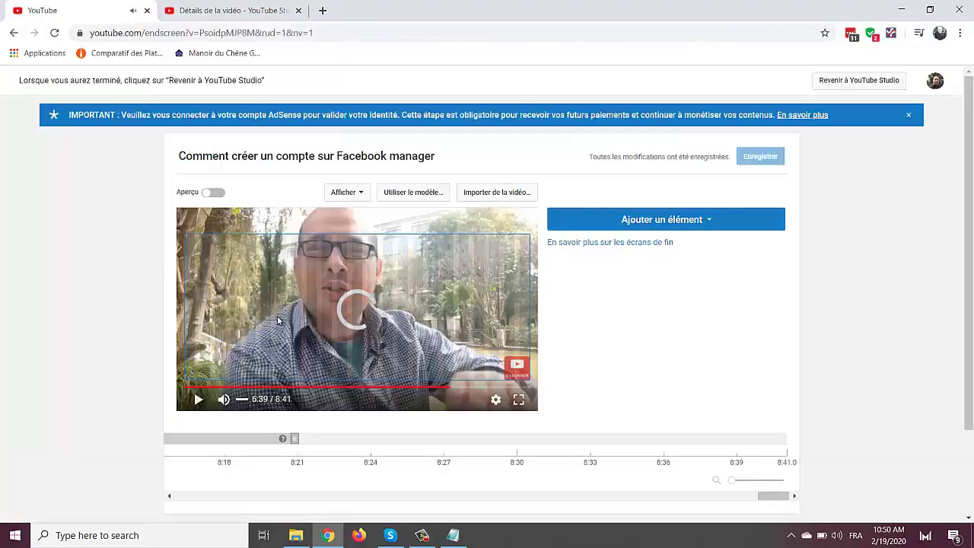
pyautogui.click(414, 192)
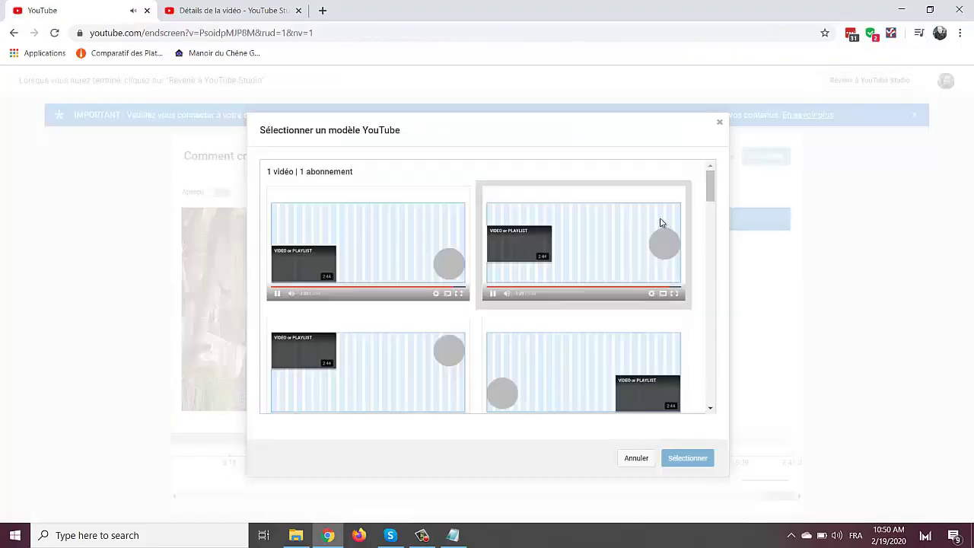
pyautogui.moveTo(709, 185); pyautogui.dragTo(725, 364)
pyautogui.doubleClick(607, 291)
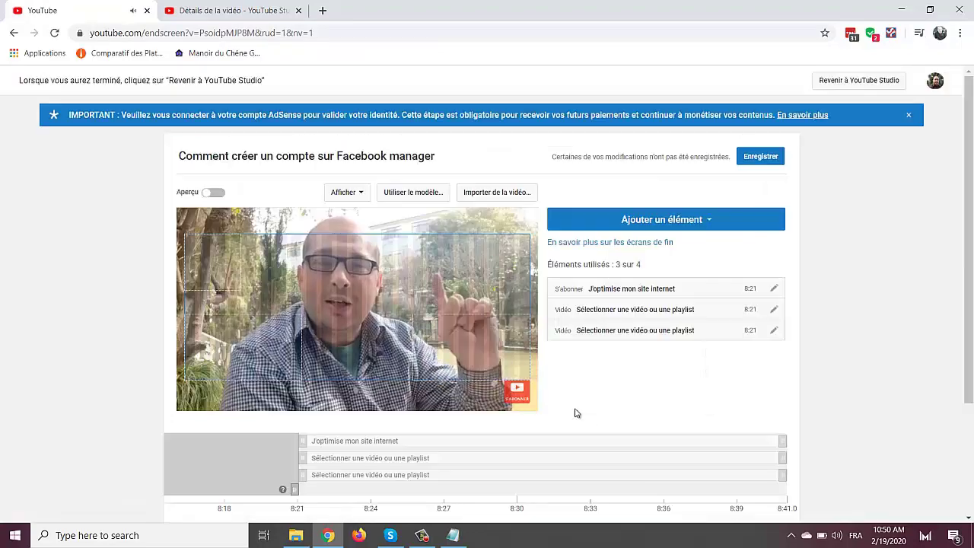
pyautogui.click(200, 400)
pyautogui.moveTo(302, 442); pyautogui.dragTo(663, 460)
# Assign "Comment retrouver les vidéos que tu as ..." and "Pourquoi je ne fais jamais de partenariat" to the two end-screen video elements and return to YouTube Studio
pyautogui.click(250, 356)
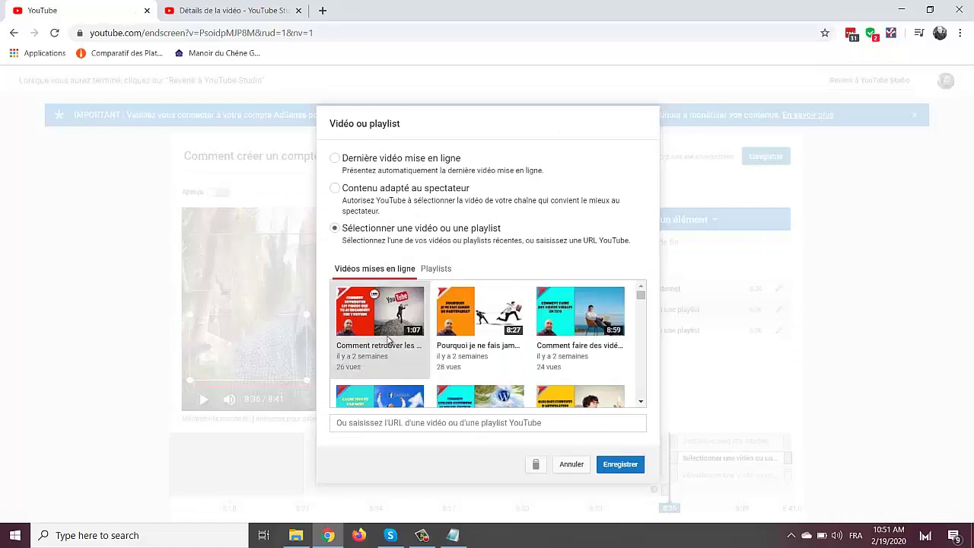
pyautogui.click(382, 308)
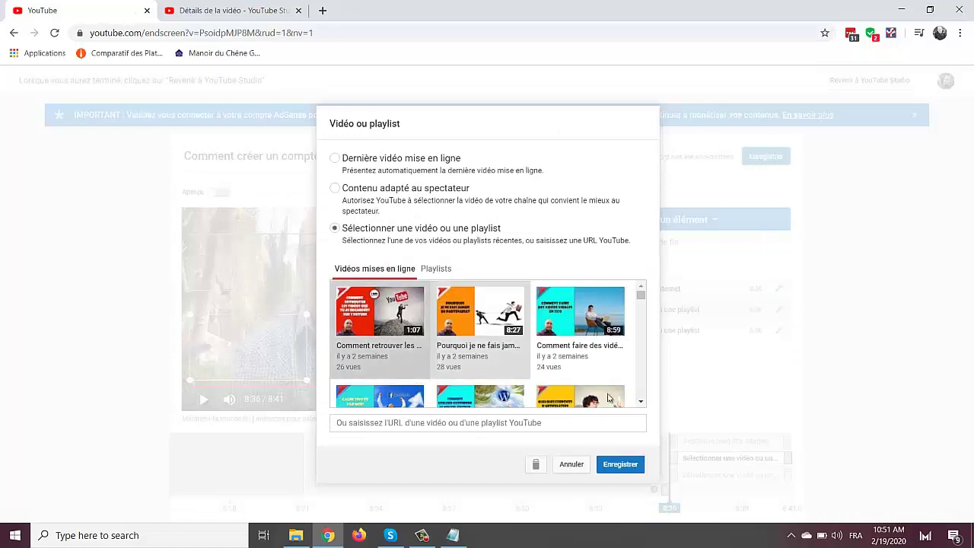
pyautogui.rightClick(616, 462)
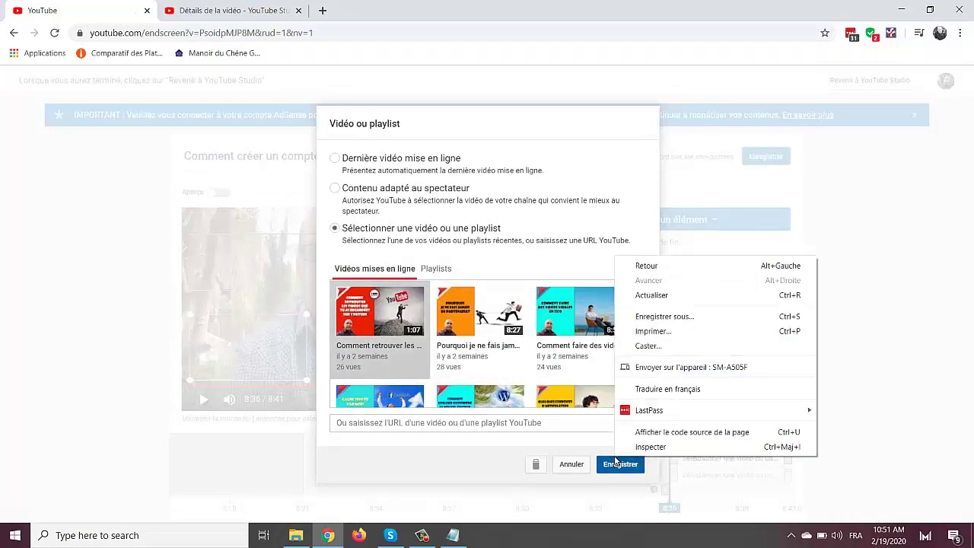
pyautogui.click(618, 463)
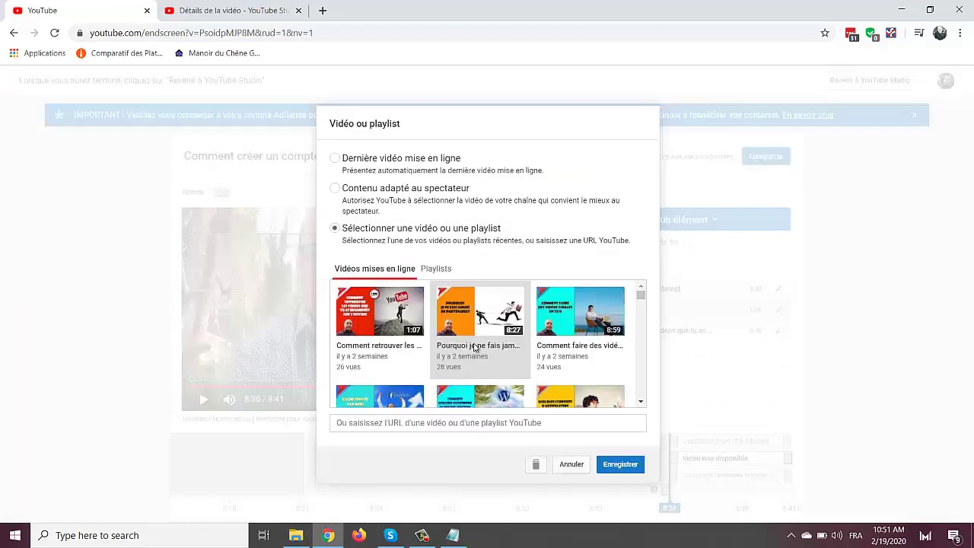
pyautogui.click(477, 300)
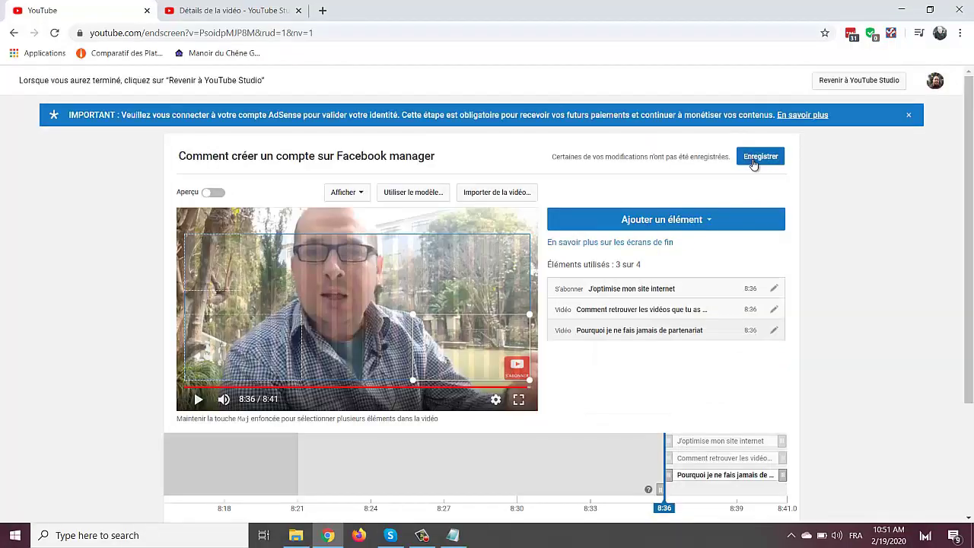
pyautogui.click(894, 81)
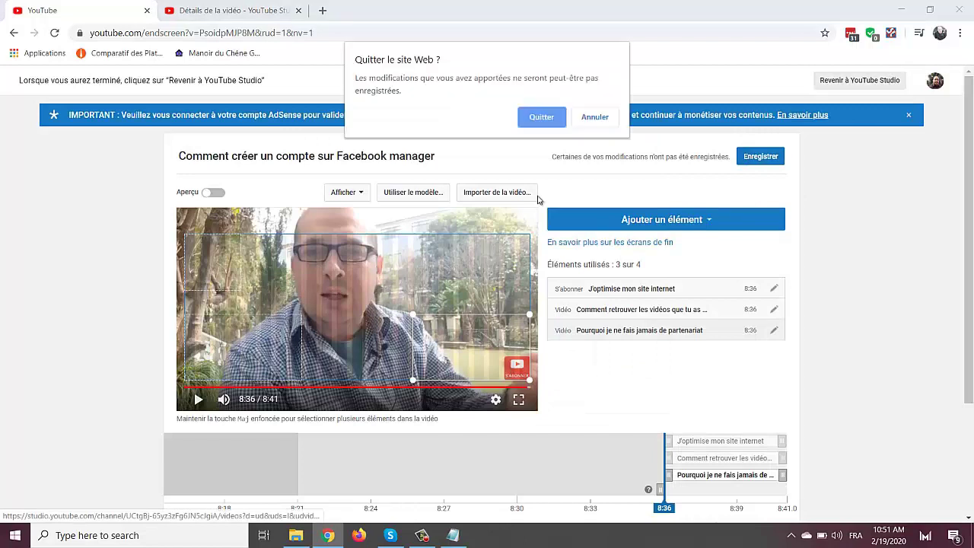
pyautogui.click(538, 116)
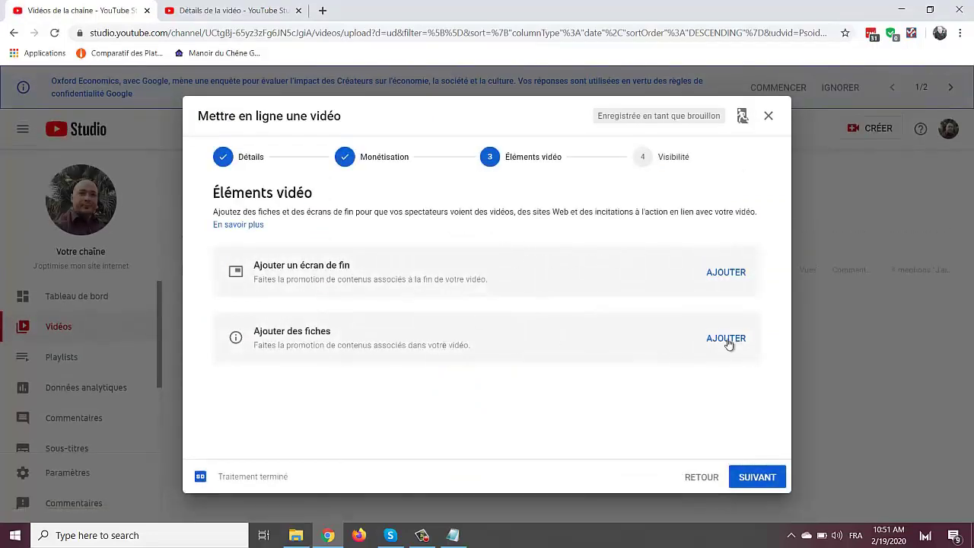
# Open the cards editor, pause the video at 1:00, examine the available card types and return to the upload without adding a card
pyautogui.click(726, 341)
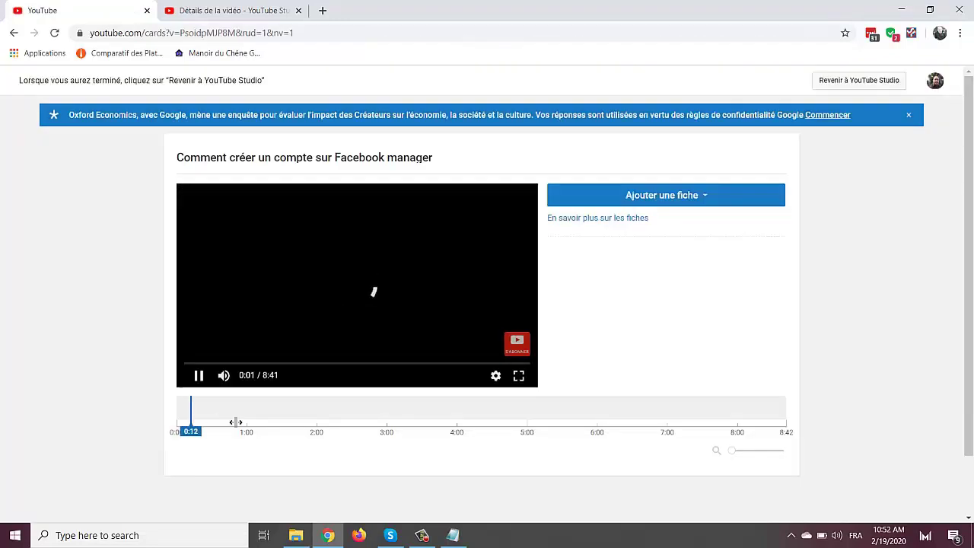
pyautogui.click(242, 423)
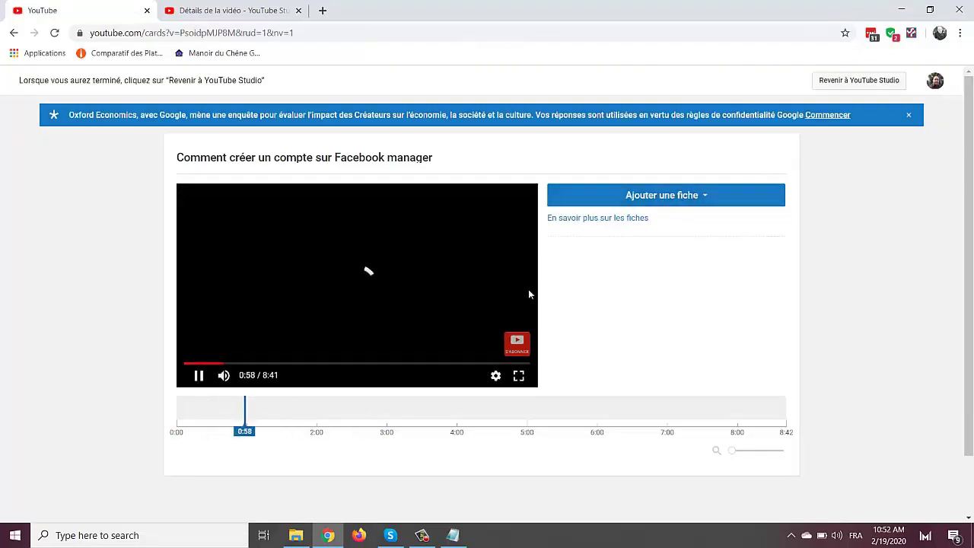
pyautogui.click(680, 196)
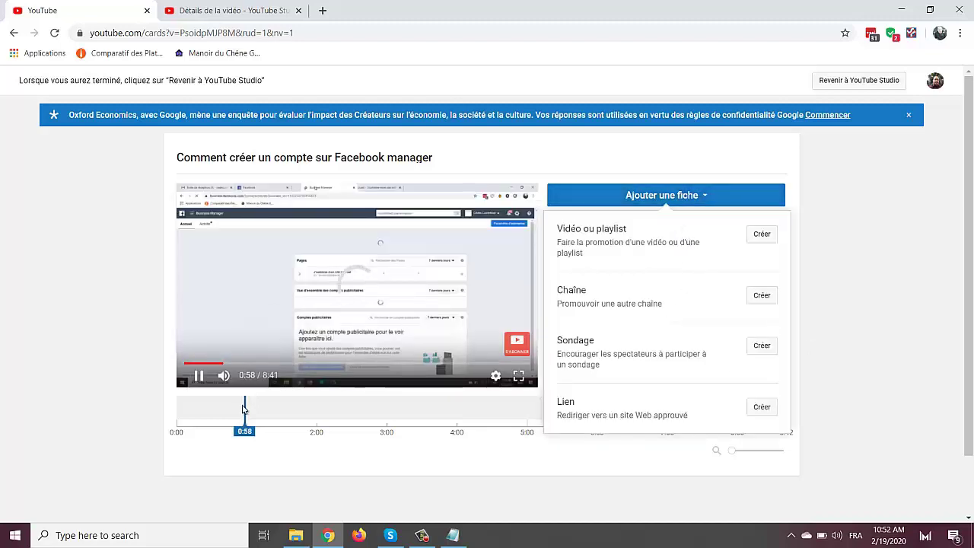
pyautogui.click(199, 376)
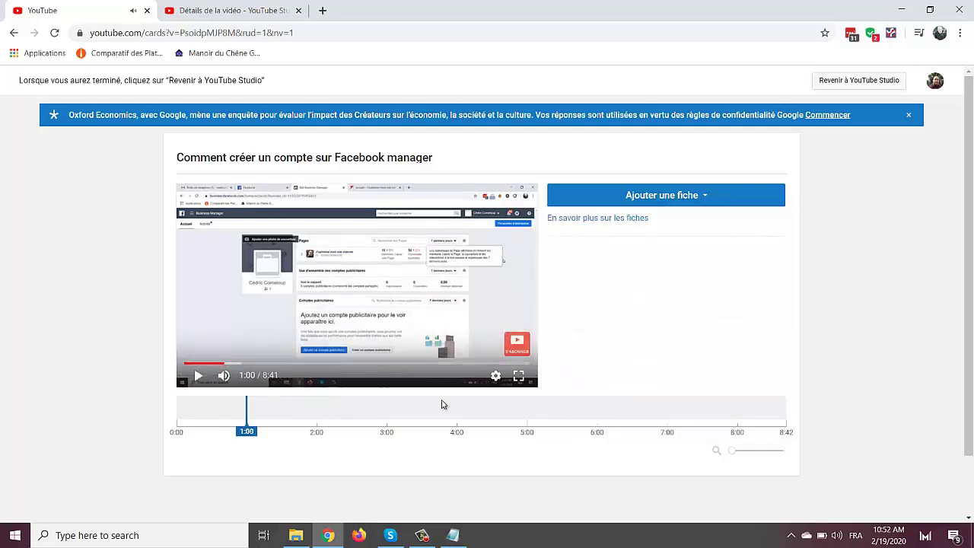
pyautogui.click(708, 197)
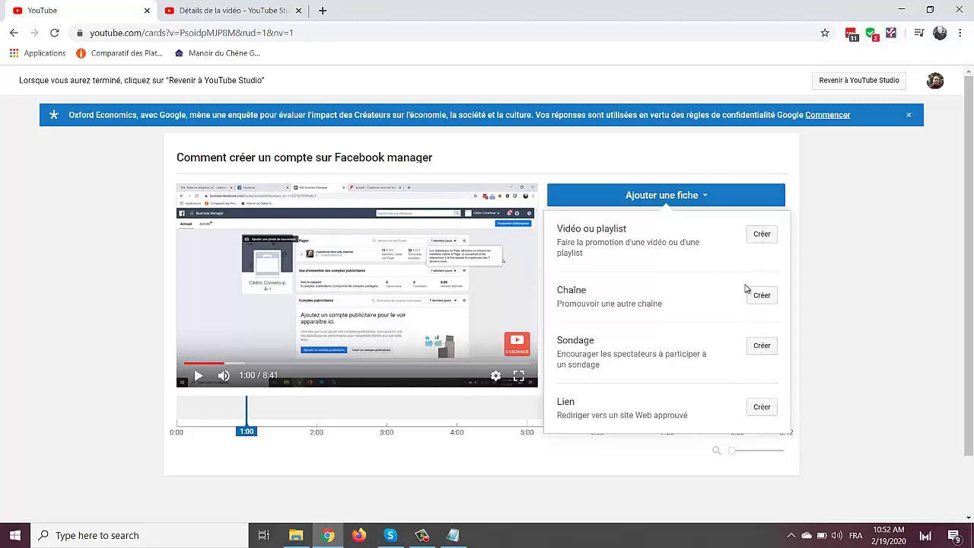
pyautogui.click(841, 409)
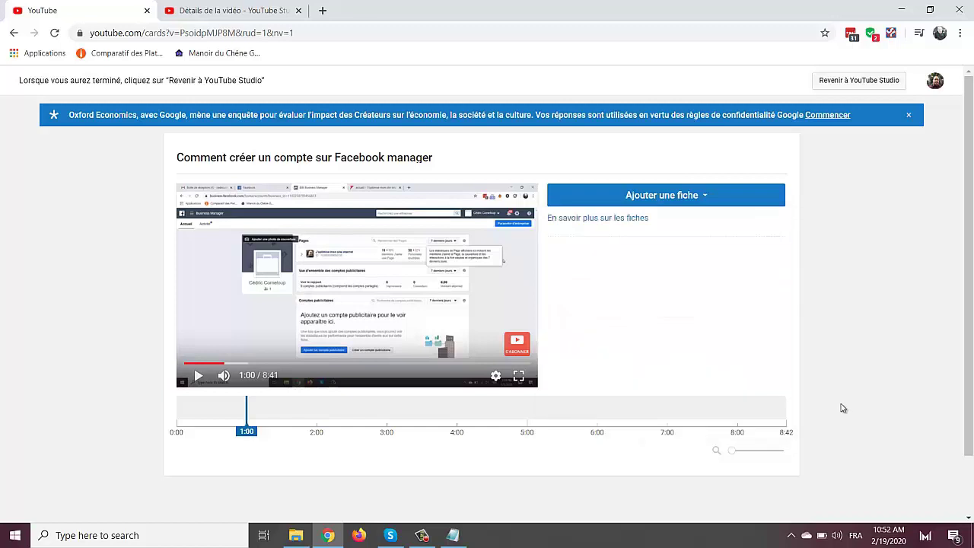
pyautogui.click(843, 83)
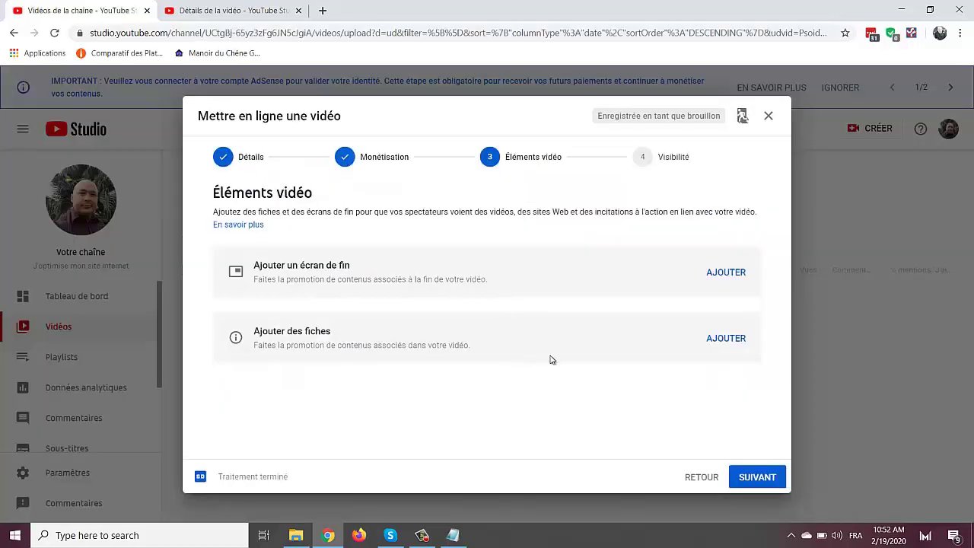
# Continue to the visibility stage and choose private visibility (Privée) under the immediate publishing option
pyautogui.click(755, 477)
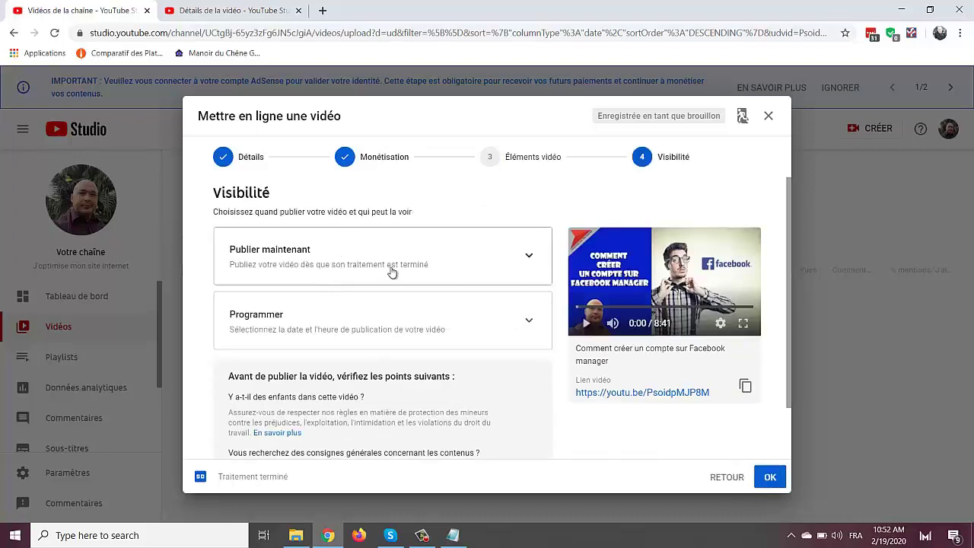
pyautogui.click(470, 245)
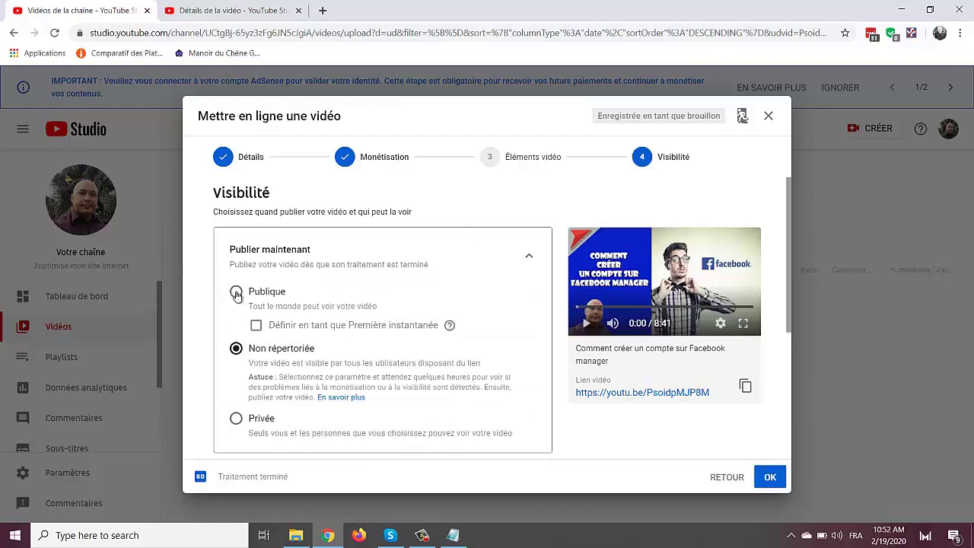
pyautogui.click(237, 418)
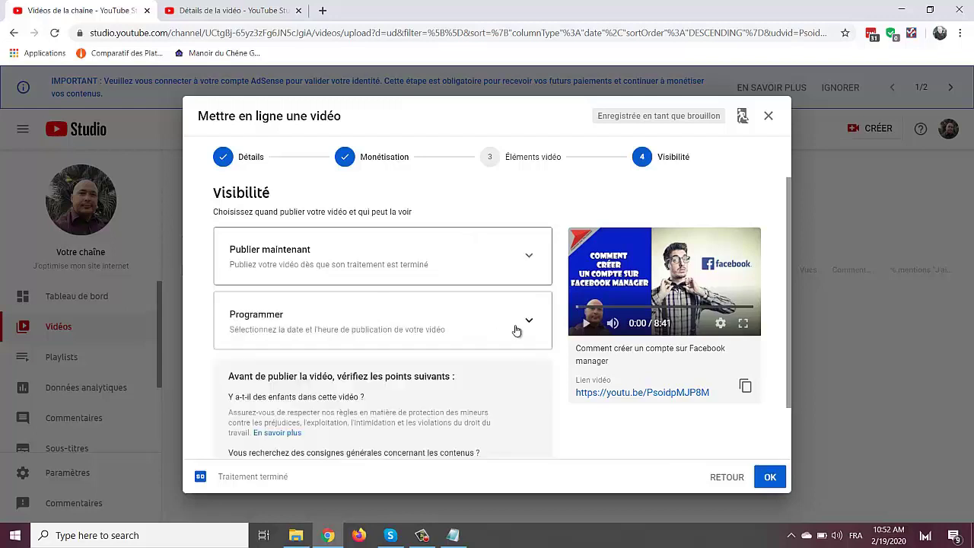
# Go through the scheduled publishing options for date and time and choose the (GMT+0100) Paris time zone
pyautogui.click(511, 329)
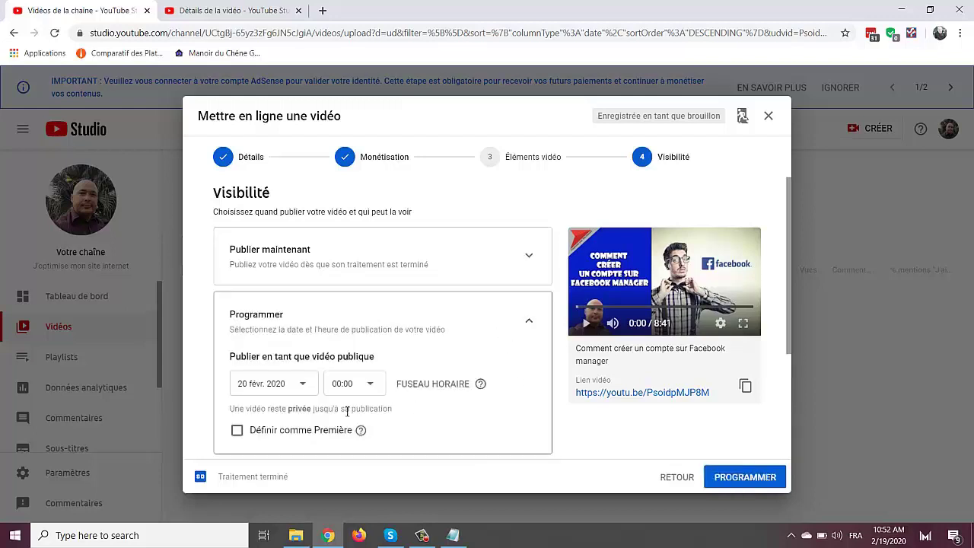
pyautogui.click(279, 394)
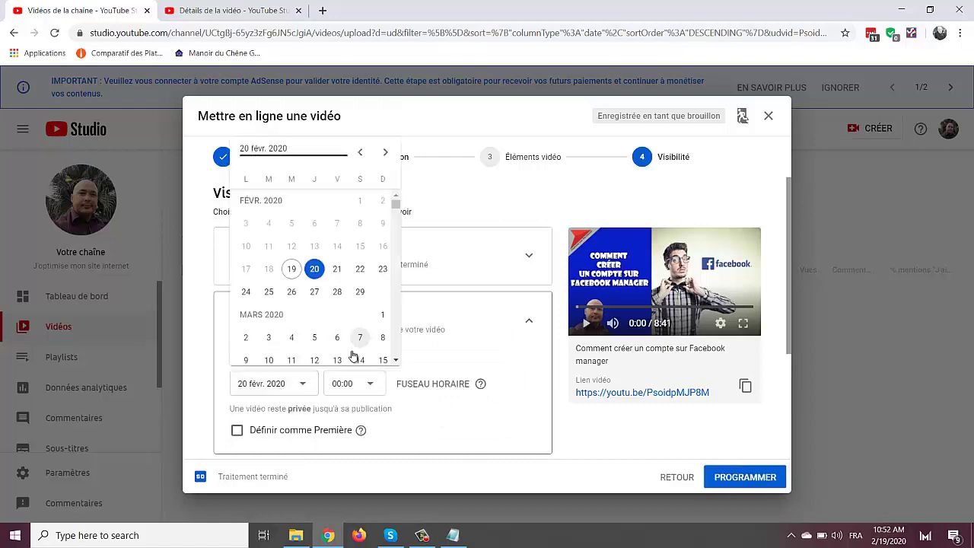
pyautogui.click(359, 381)
pyautogui.click(360, 382)
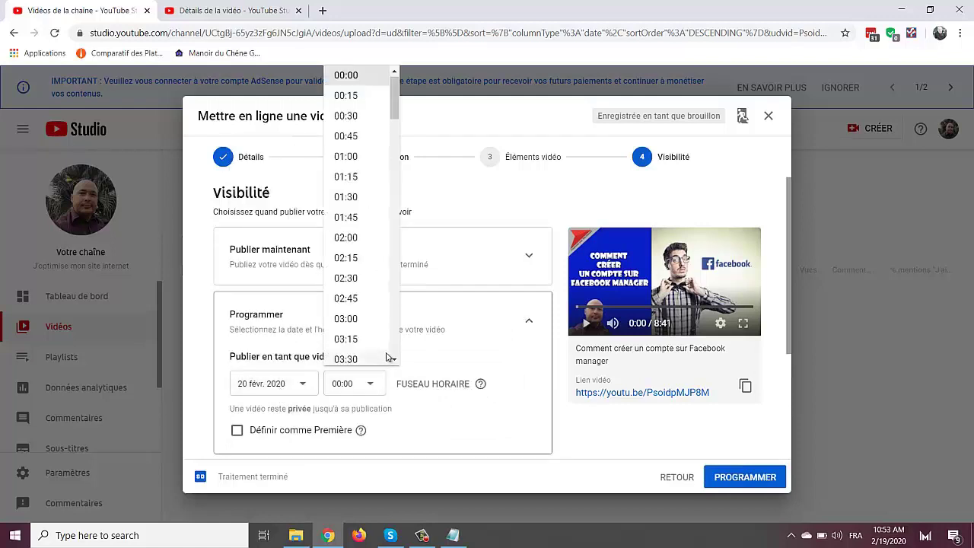
pyautogui.click(428, 387)
pyautogui.click(458, 377)
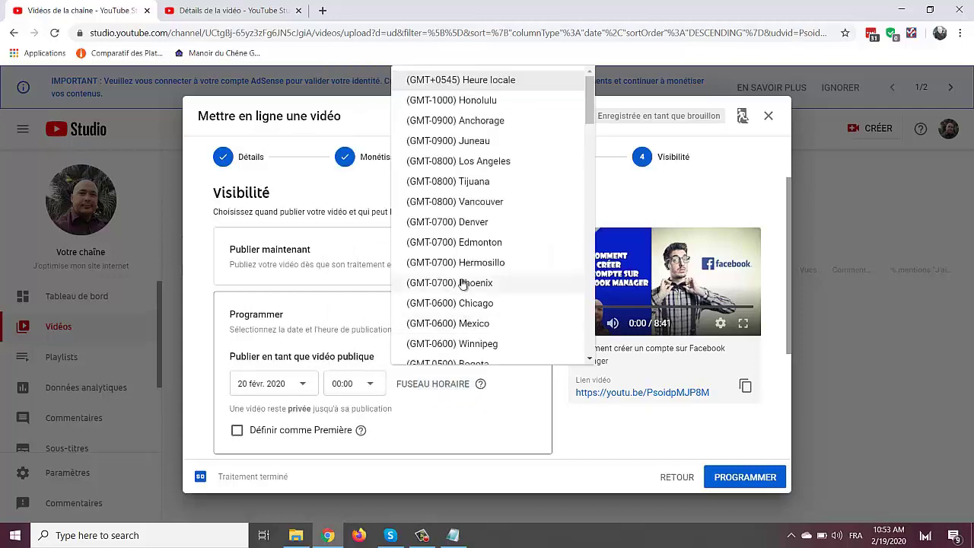
pyautogui.moveTo(589, 113); pyautogui.dragTo(591, 210)
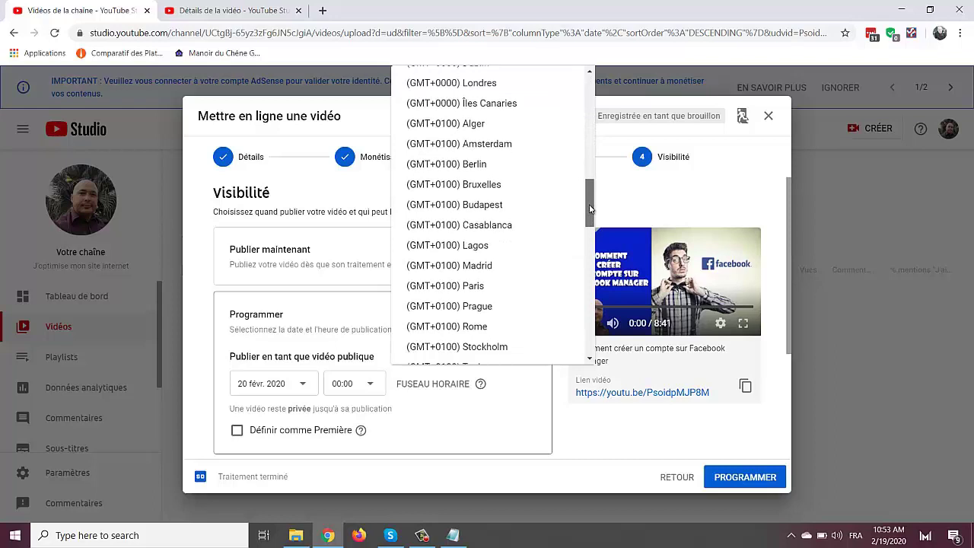
pyautogui.click(458, 290)
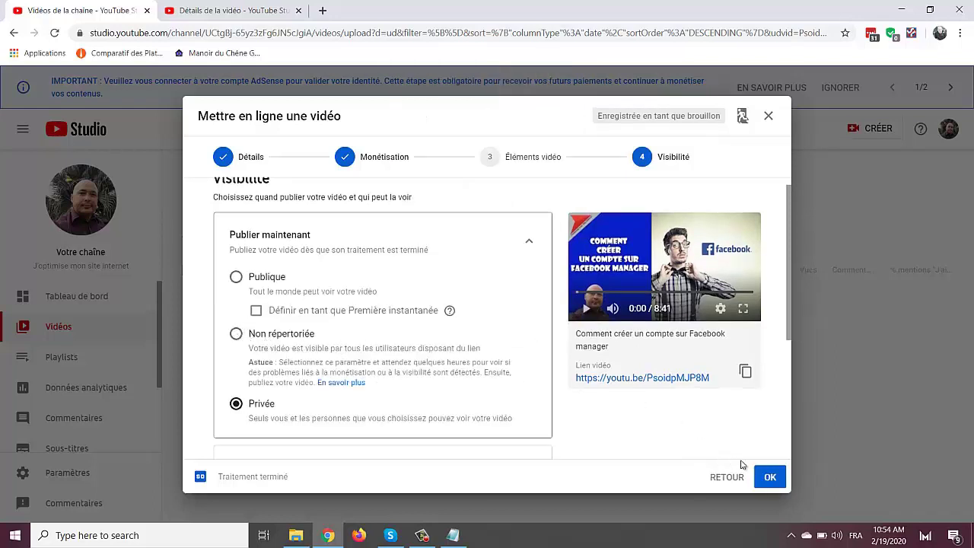
# Save the uploaded video with private visibility under immediate publishing
pyautogui.click(765, 476)
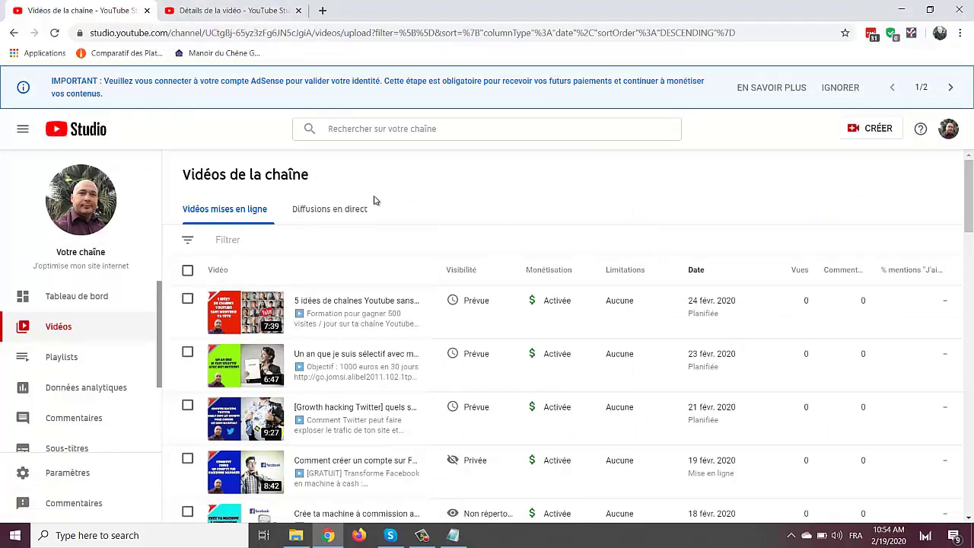
# Open the details page of "Comment créer un compte sur Facebook manager" from the channel's videos and review its settings
pyautogui.click(207, 11)
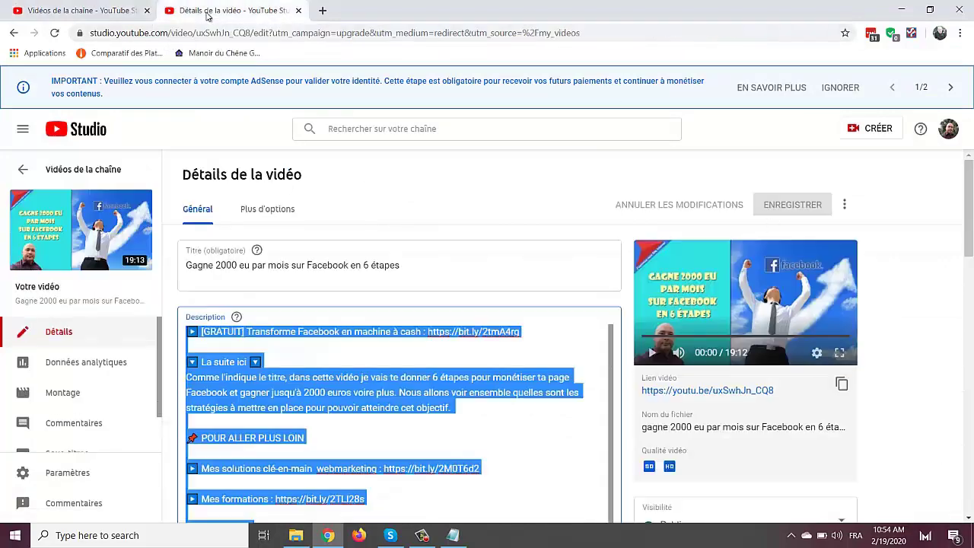
pyautogui.click(76, 11)
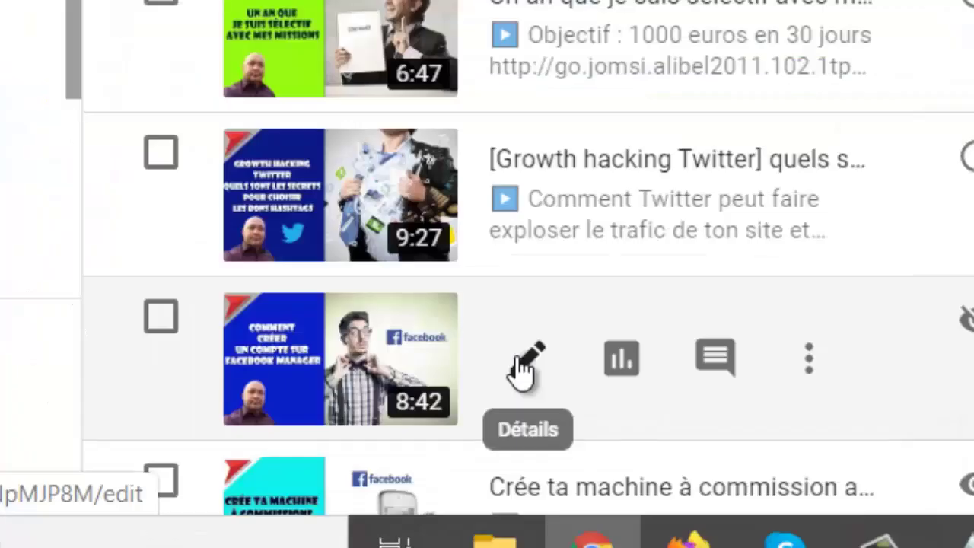
pyautogui.click(304, 473)
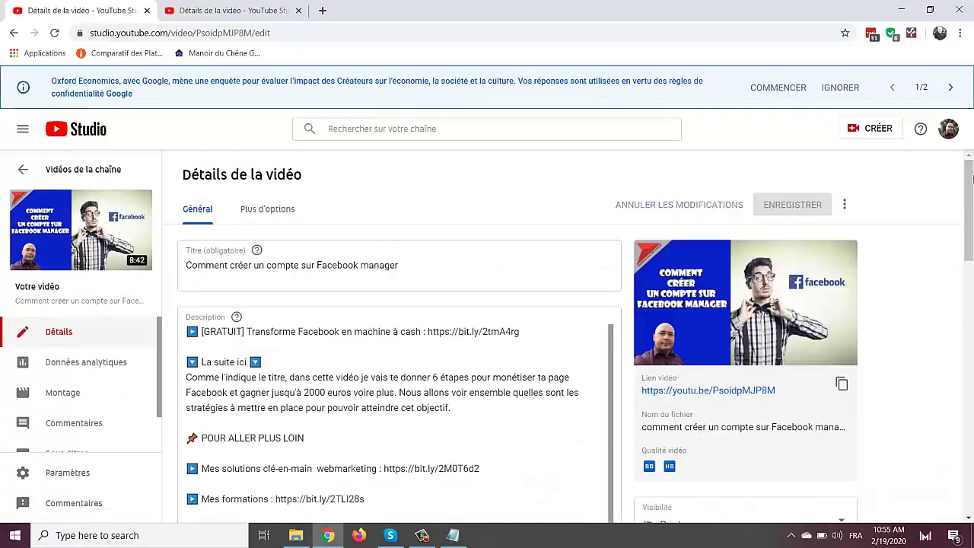
pyautogui.moveTo(966, 176); pyautogui.dragTo(957, 505)
pyautogui.moveTo(952, 439); pyautogui.dragTo(957, 221)
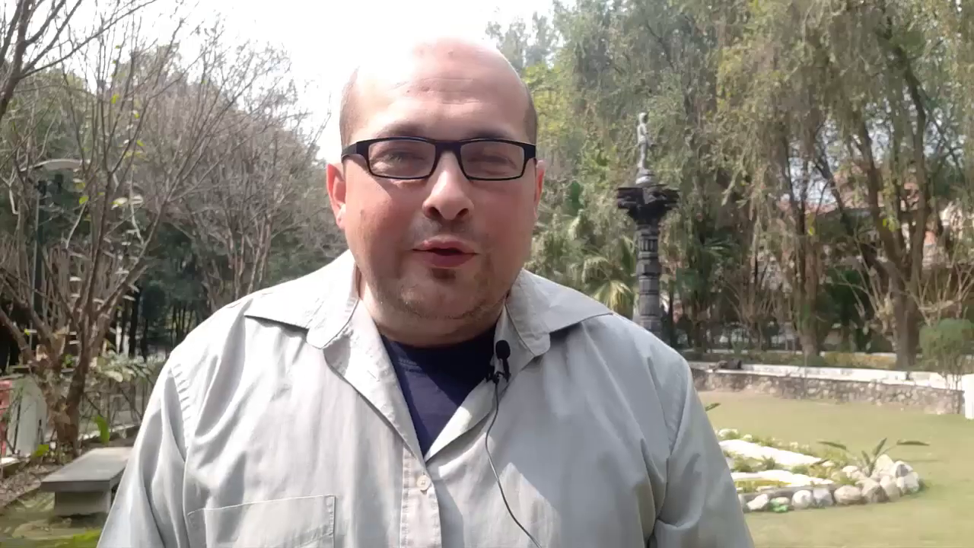